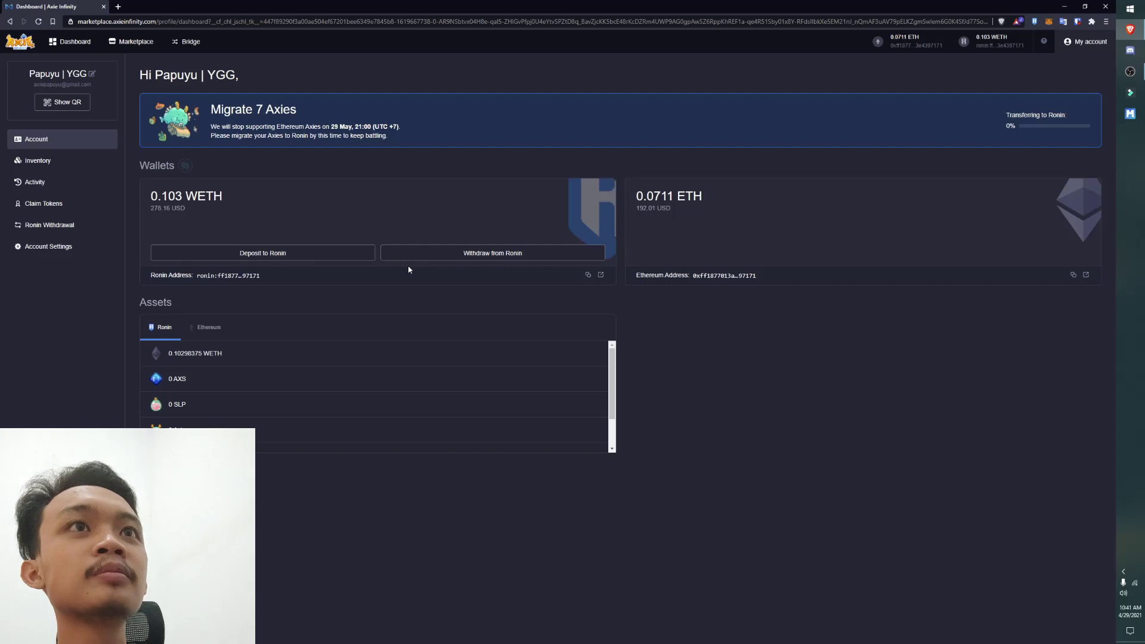
- Start a deposit from the Ethereum wallet to Ronin with an amount of 0.02 ETH and submit it
{"action": "left_click", "coordinate": [311, 254]}
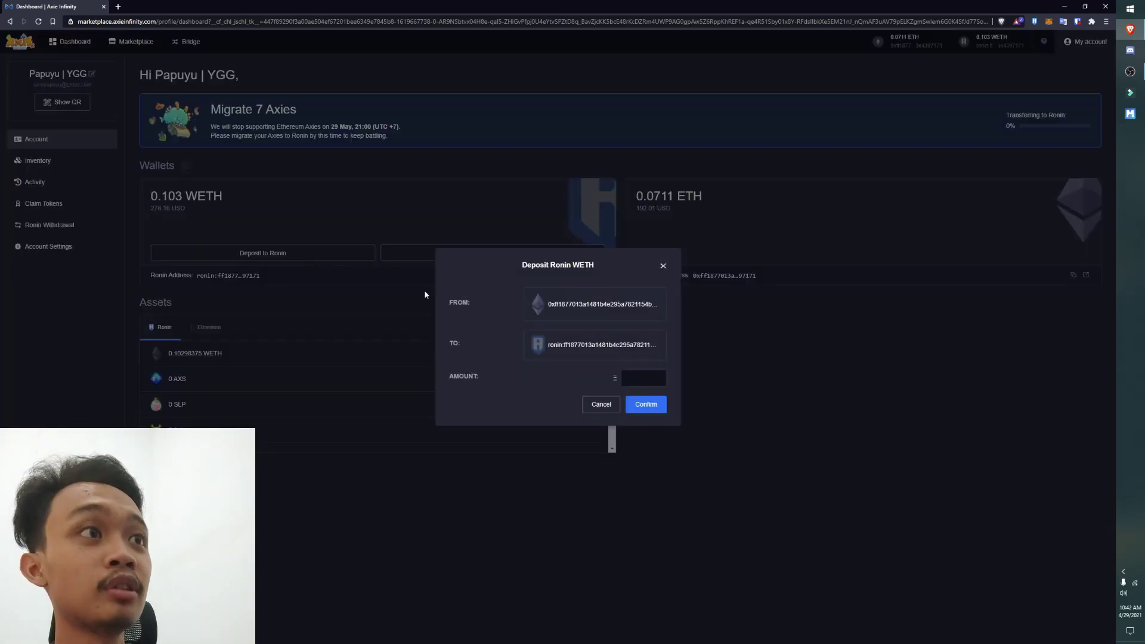
{"action": "left_click", "coordinate": [643, 379]}
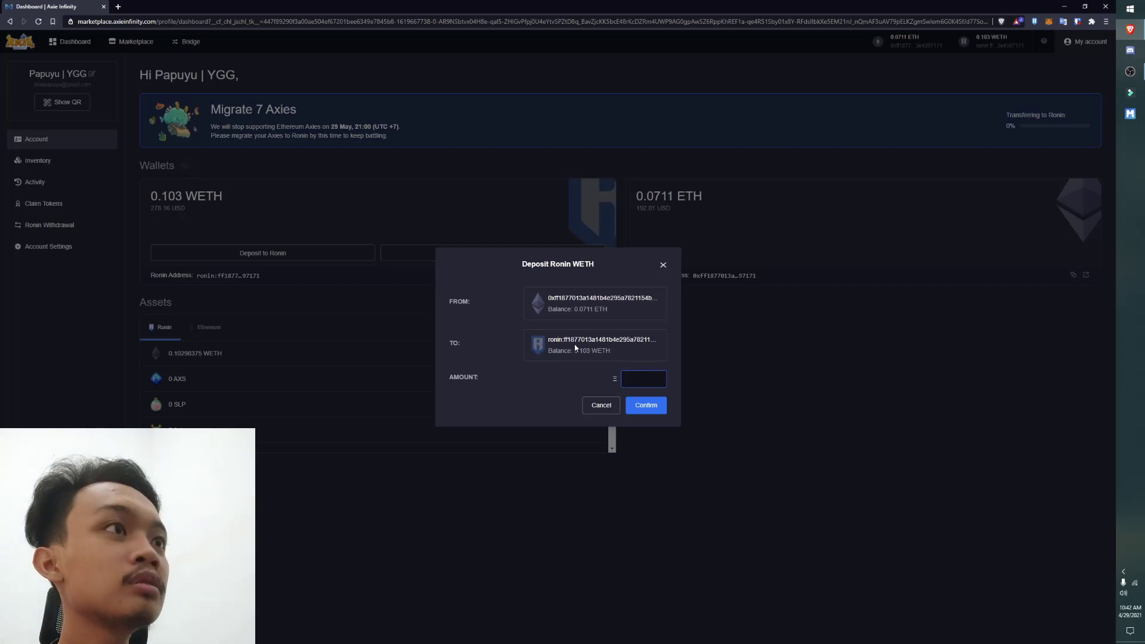
{"action": "left_click_drag", "start_coordinate": [611, 309], "coordinate": [573, 309]}
{"action": "left_click", "coordinate": [636, 312]}
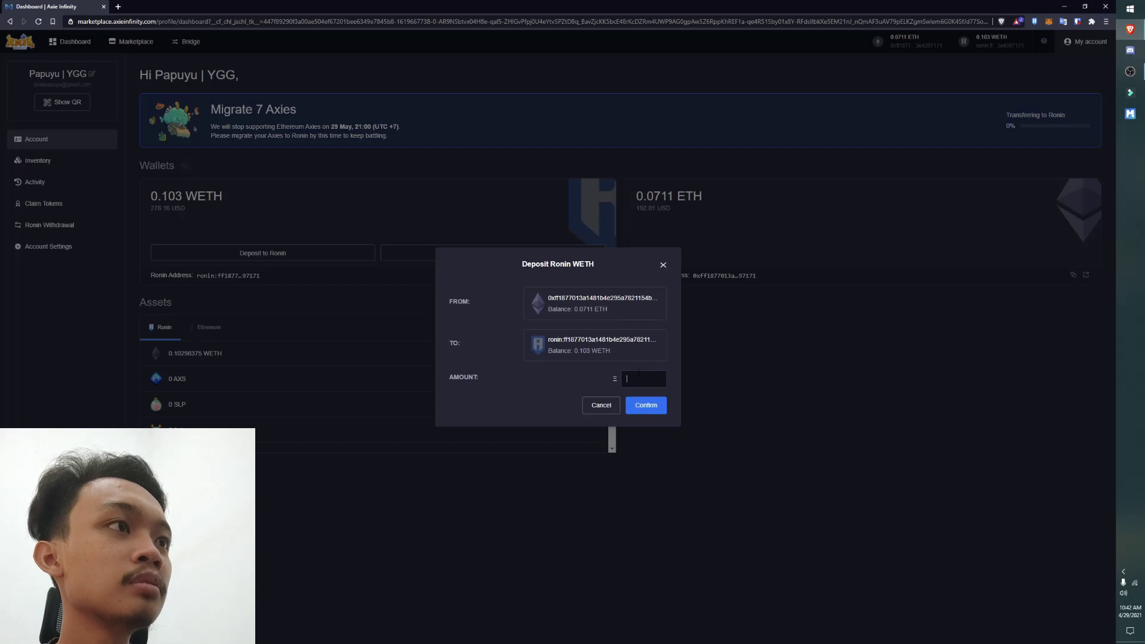
{"action": "type", "text": "0.02"}
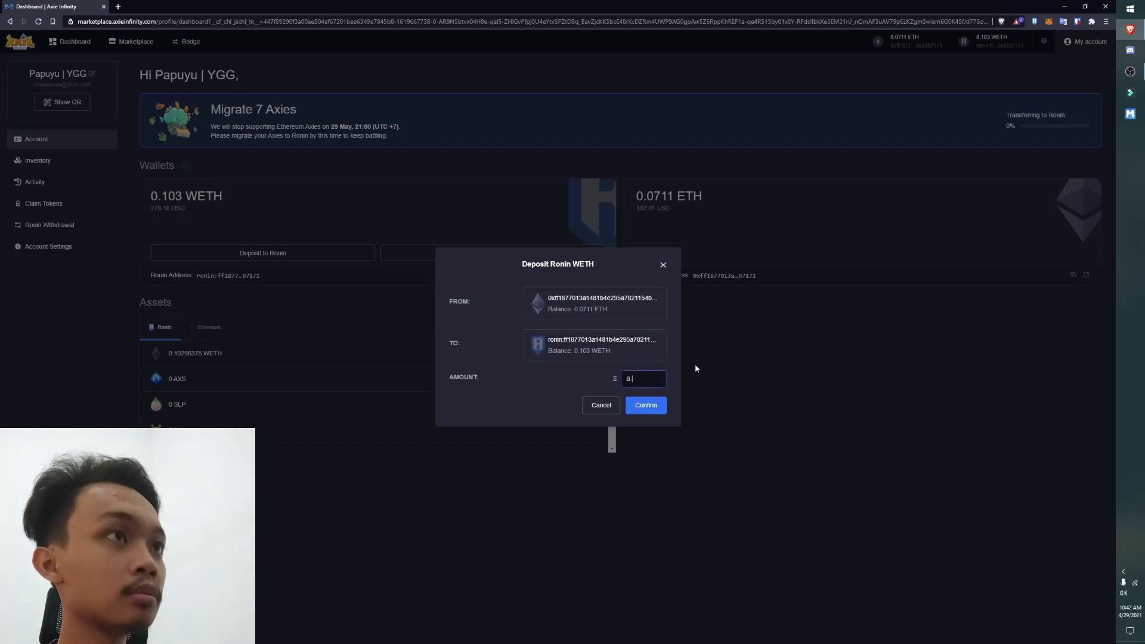
{"action": "left_click", "coordinate": [646, 408]}
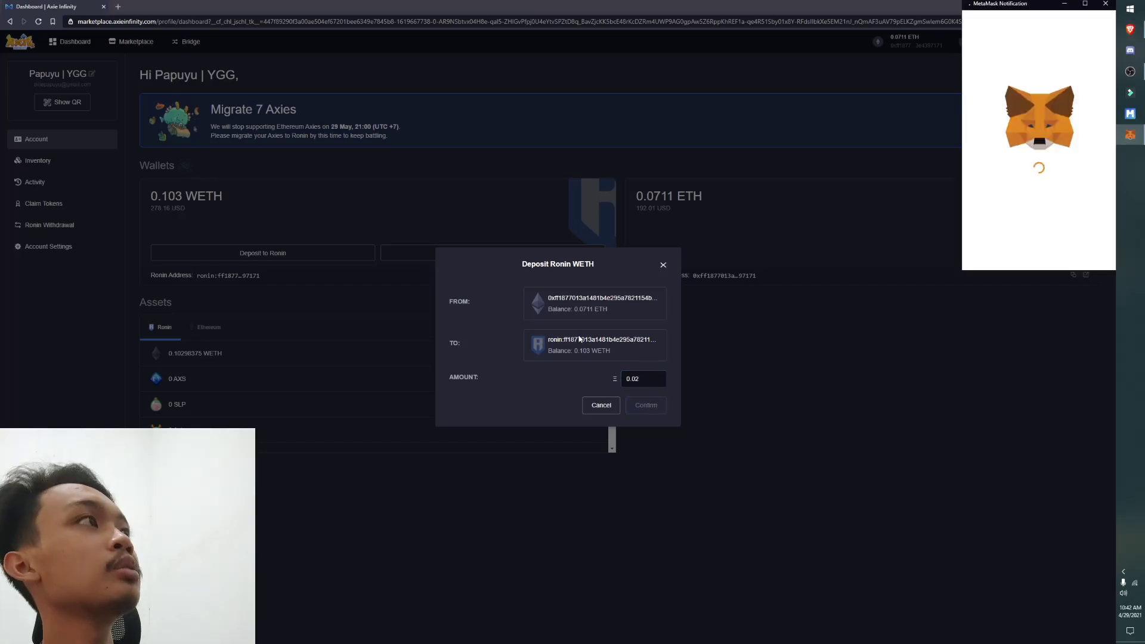
- Save the Average gas option for the deposit transaction in MetaMask and confirm the transaction
{"action": "left_click_drag", "start_coordinate": [1037, 4], "coordinate": [870, 126]}
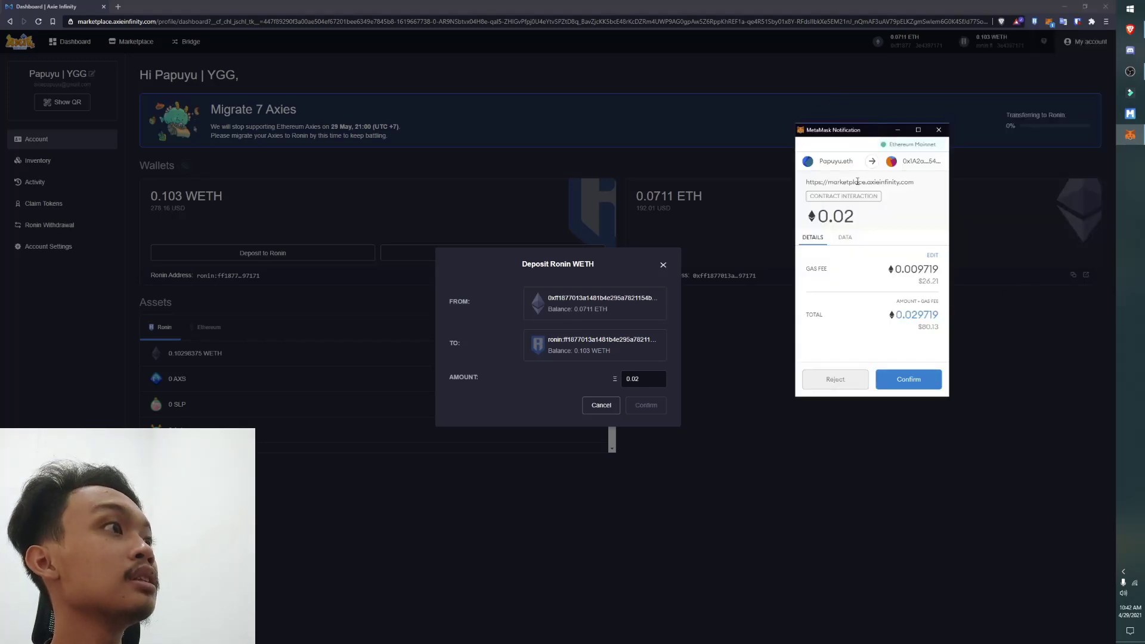
{"action": "double_click", "coordinate": [928, 260]}
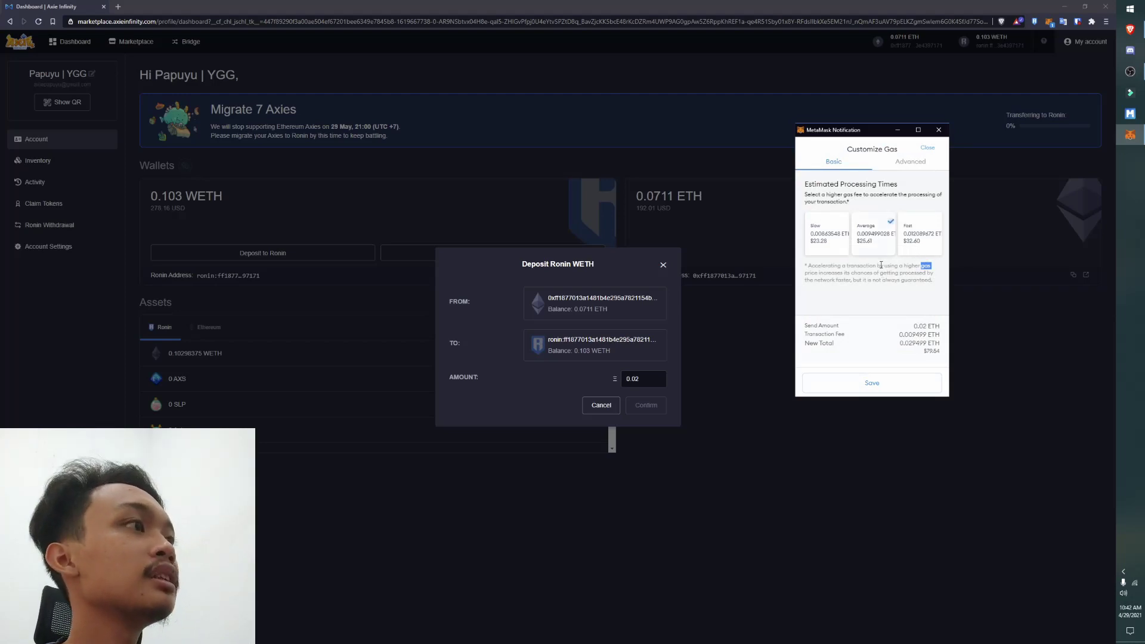
{"action": "left_click", "coordinate": [877, 382]}
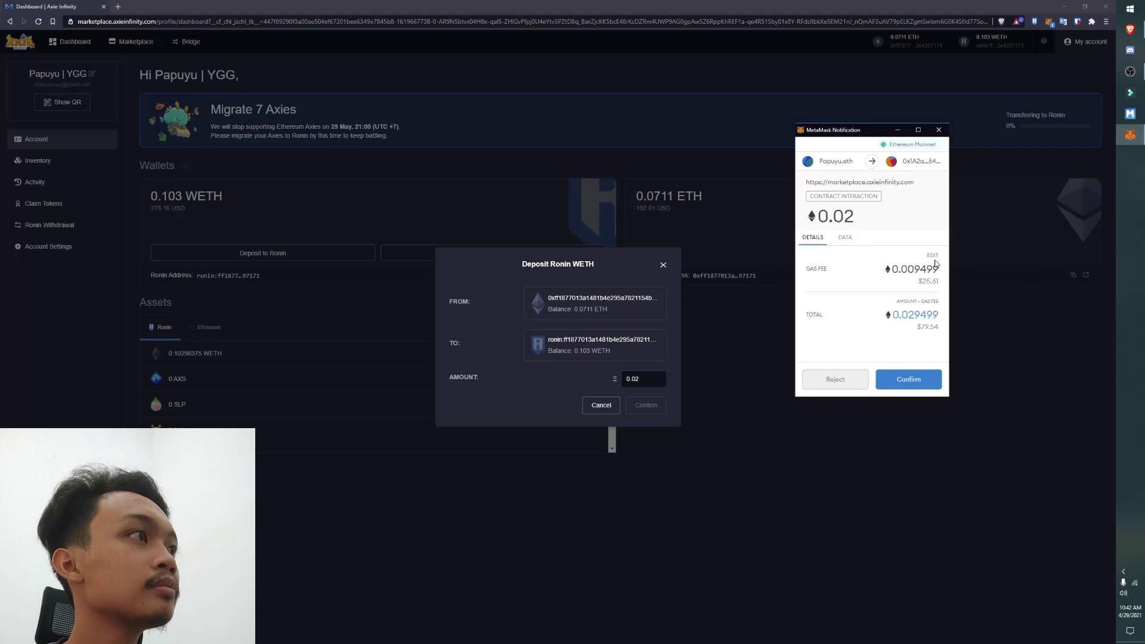
{"action": "left_click", "coordinate": [912, 382]}
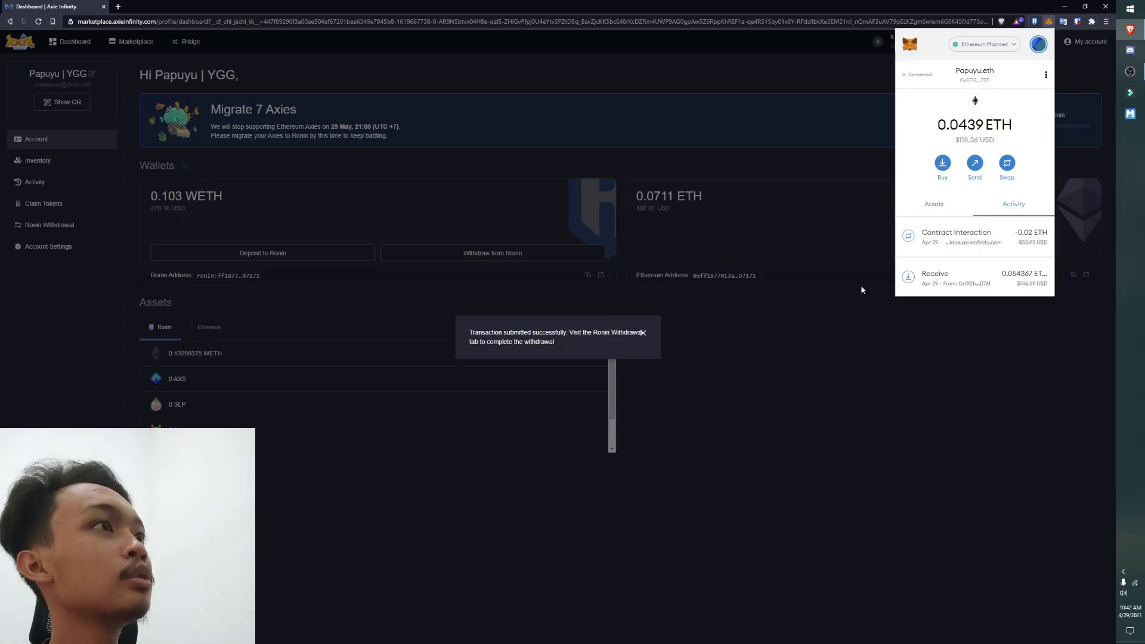
- Review the contract interaction's details in the MetaMask activity list, and check the Ronin wallet
{"action": "left_click", "coordinate": [964, 242]}
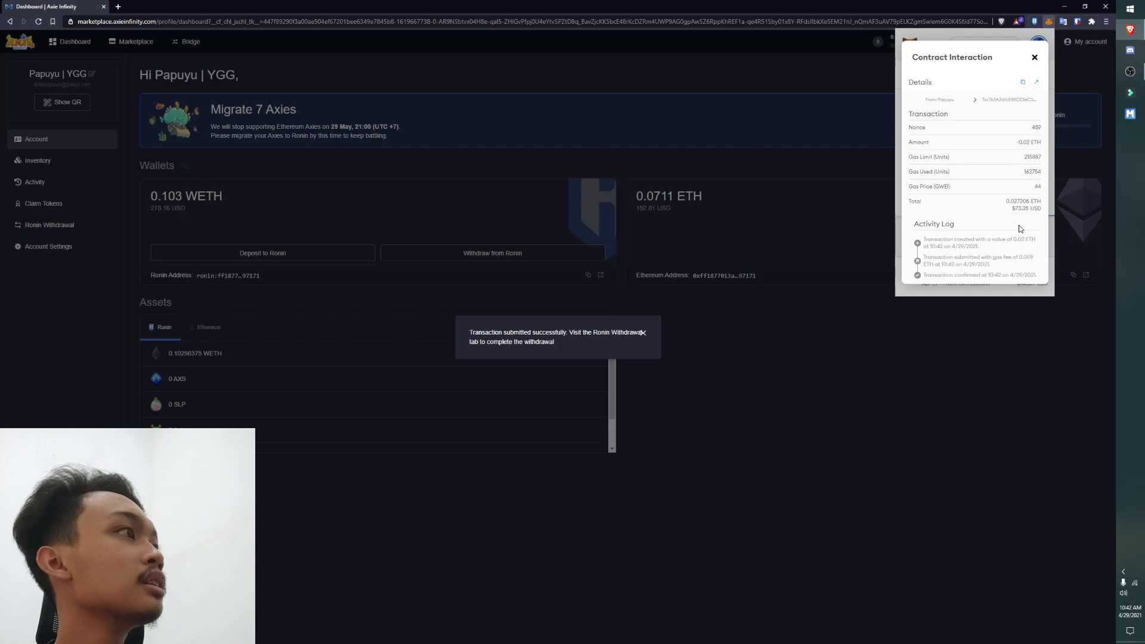
{"action": "left_click", "coordinate": [893, 317]}
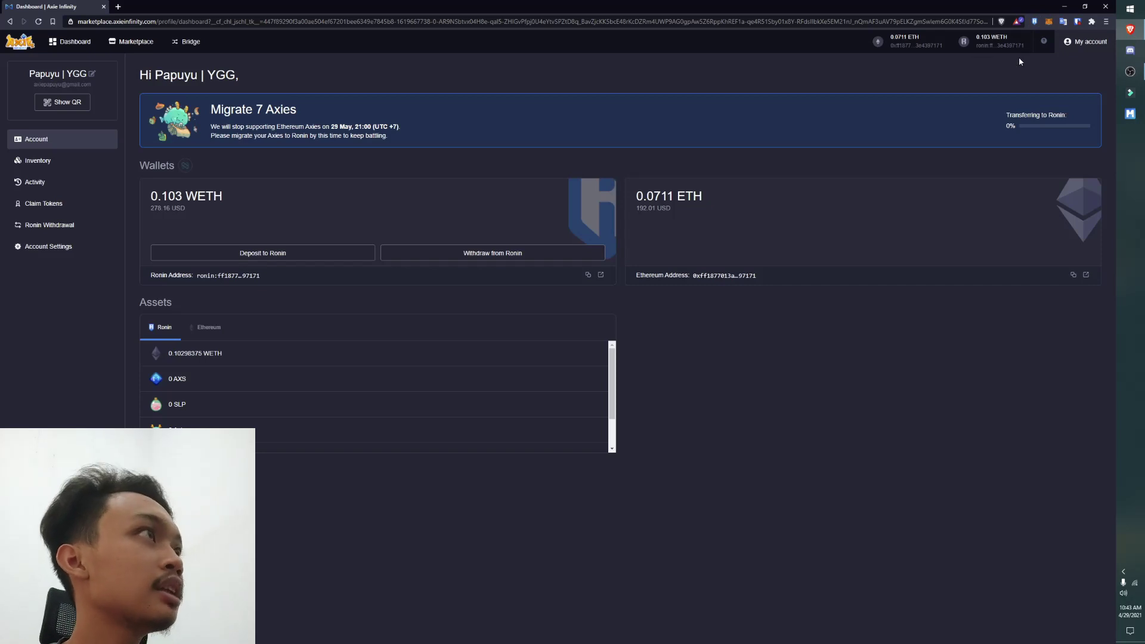
{"action": "left_click", "coordinate": [1033, 22]}
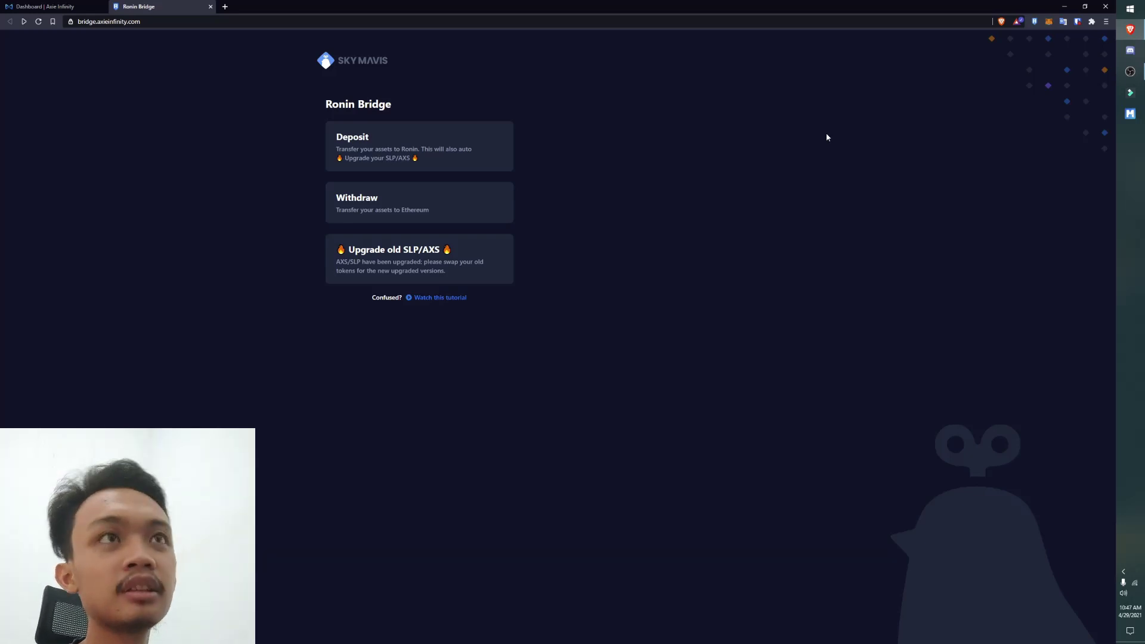
- Start a deposit on the Ronin Bridge and fill in the Ronin address copied from the Ronin wallet
{"action": "left_click", "coordinate": [474, 148]}
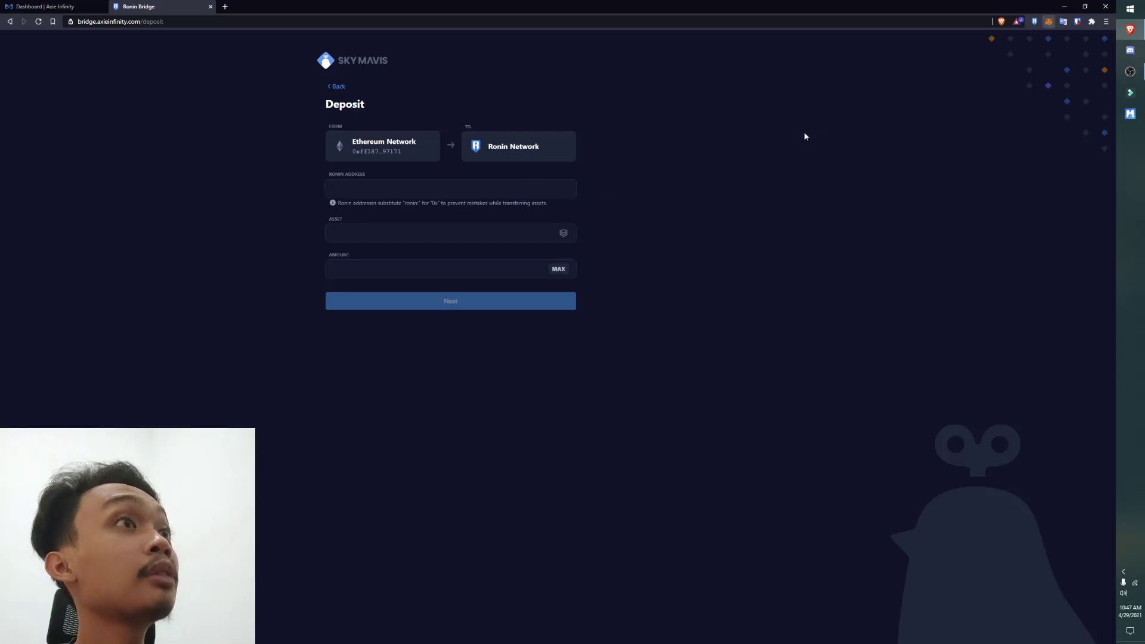
{"action": "left_click", "coordinate": [711, 145]}
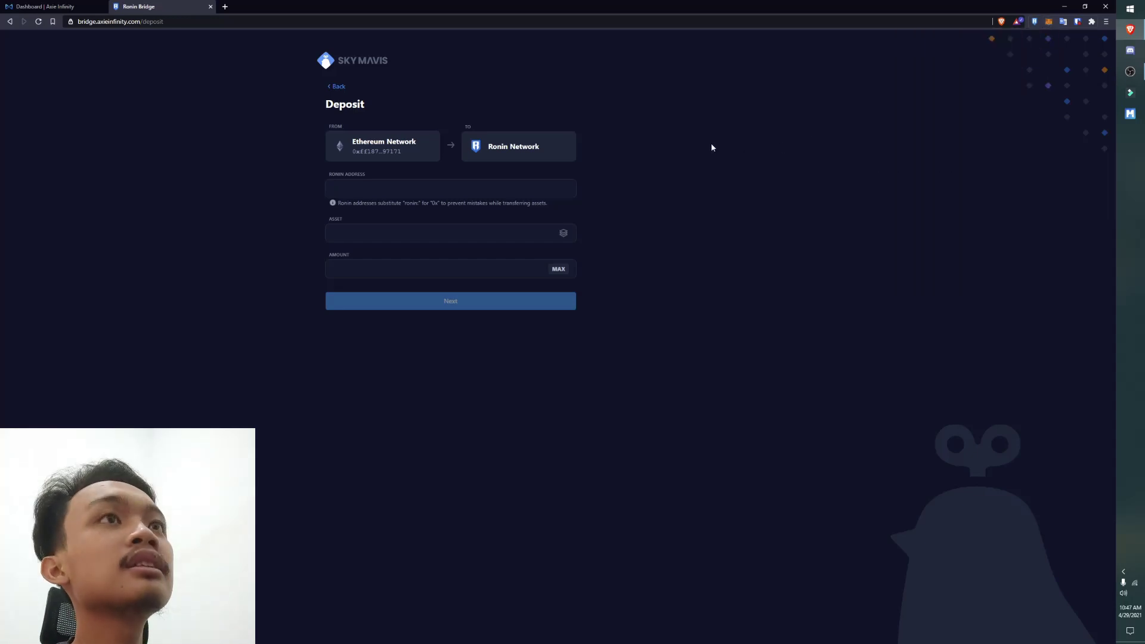
{"action": "left_click", "coordinate": [1034, 24]}
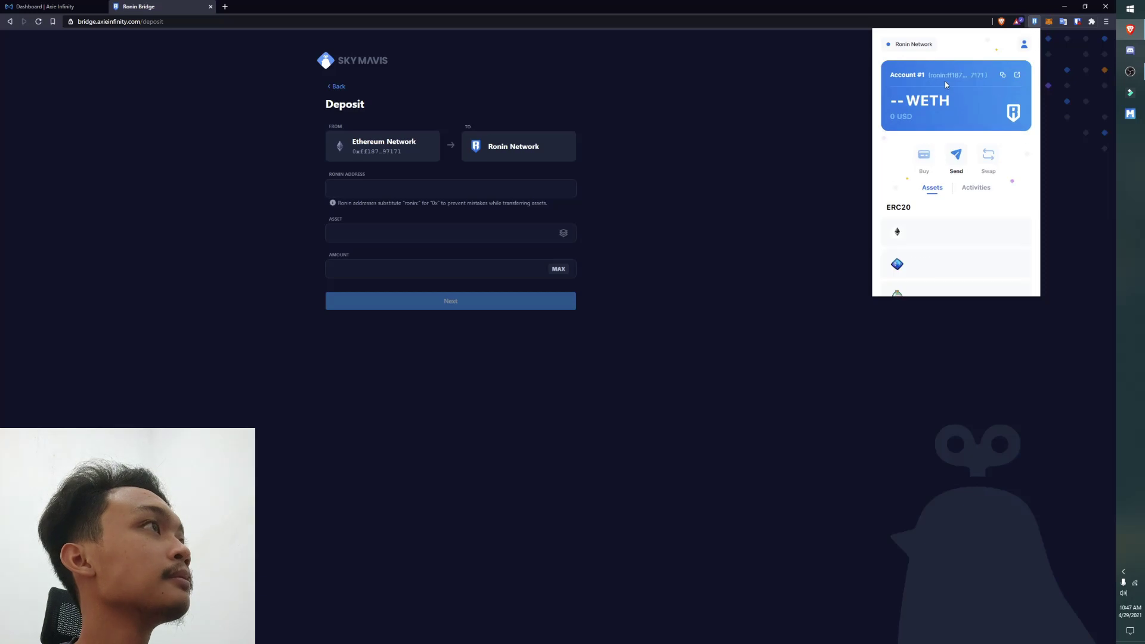
{"action": "left_click", "coordinate": [1003, 76]}
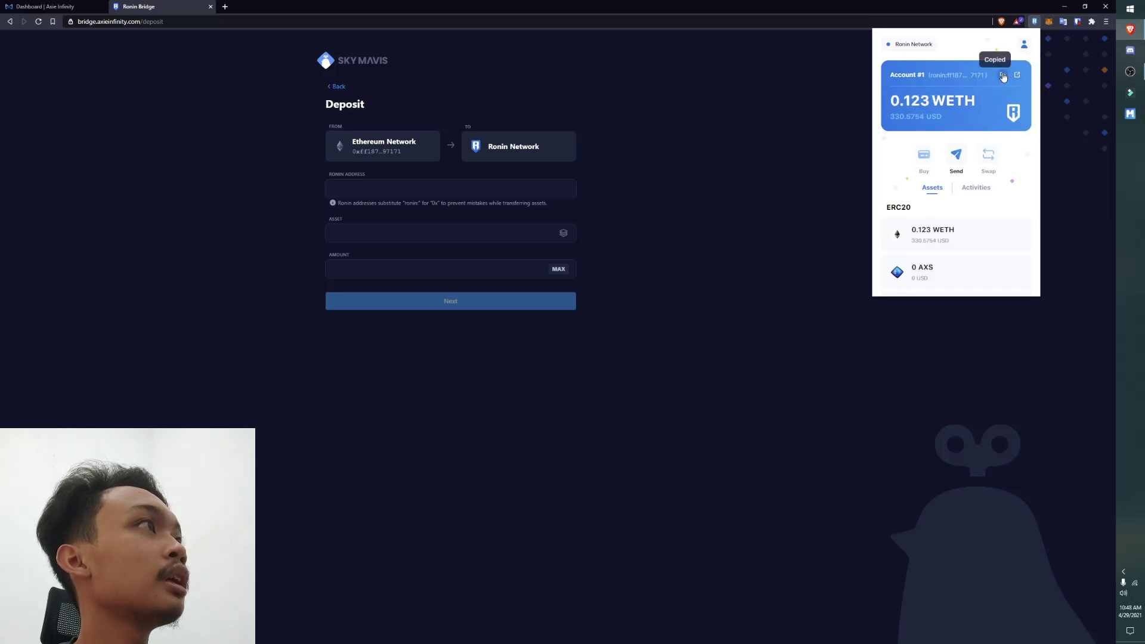
{"action": "left_click", "coordinate": [802, 116]}
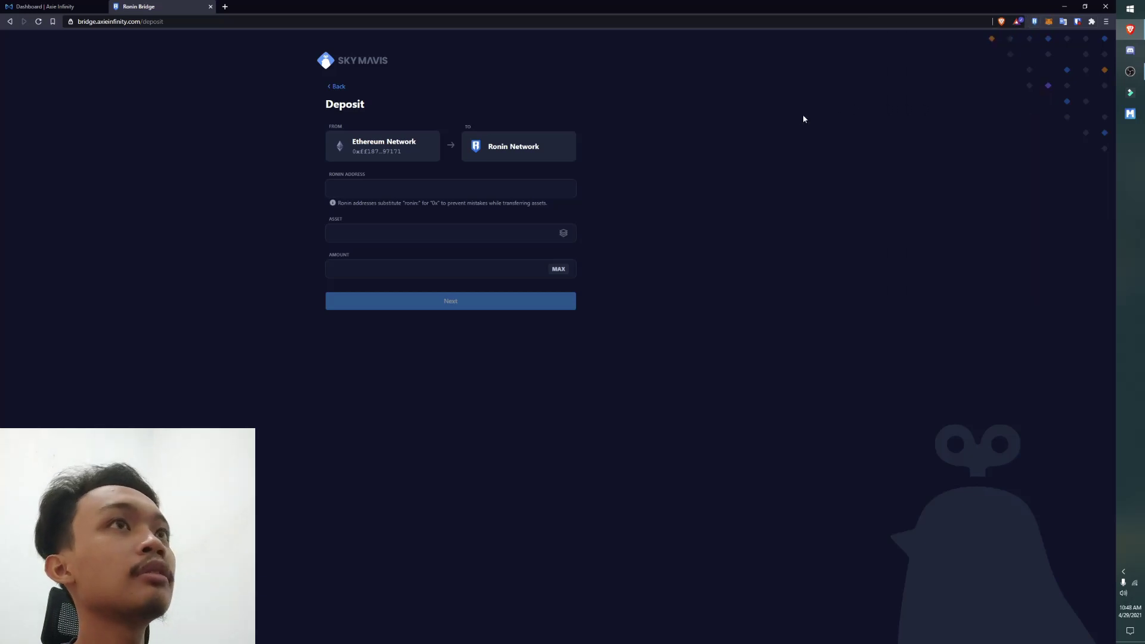
{"action": "left_click", "coordinate": [554, 188]}
{"action": "key", "text": "ctrl+v"}
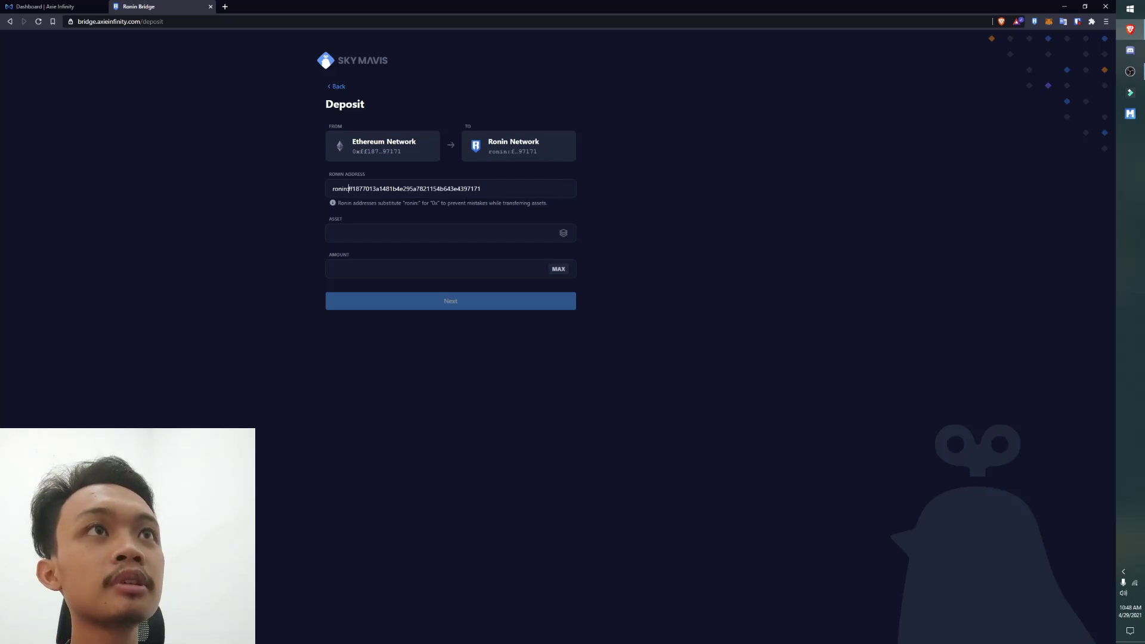
{"action": "left_click_drag", "start_coordinate": [349, 188], "coordinate": [332, 189]}
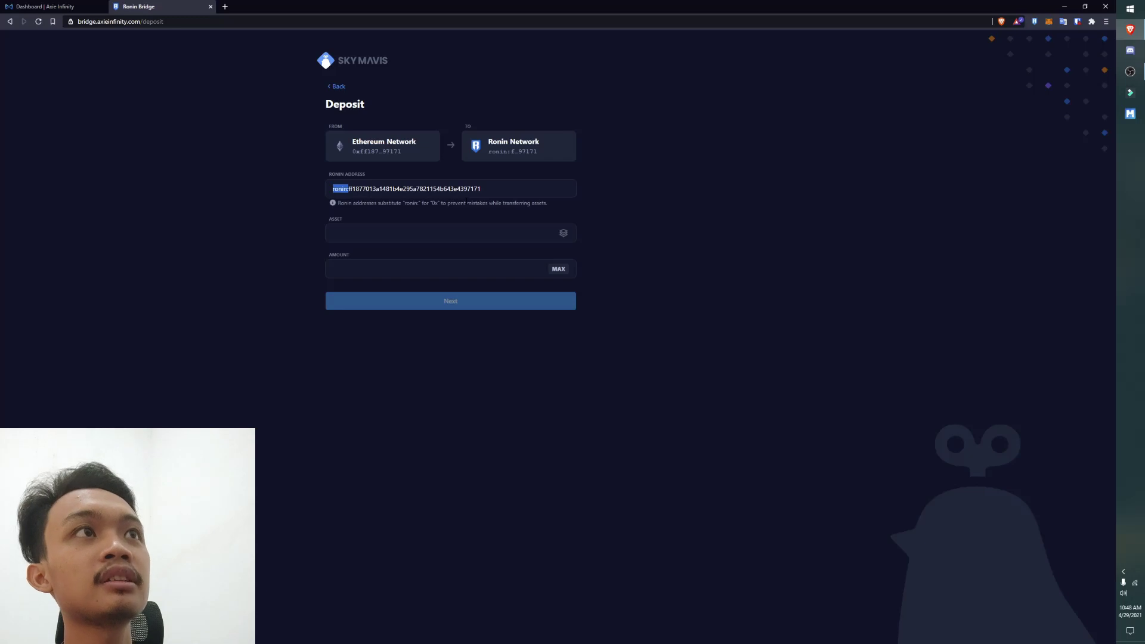
{"action": "left_click", "coordinate": [738, 196]}
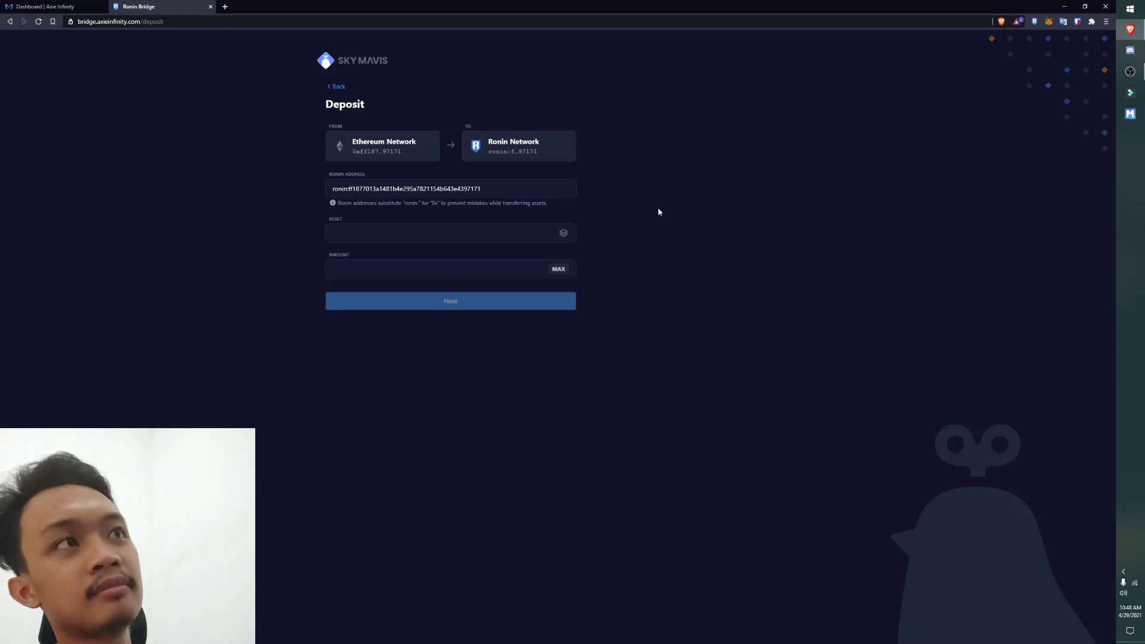
- Choose AXS [Old] as the deposit asset and set the amount to 100
{"action": "left_click", "coordinate": [569, 234]}
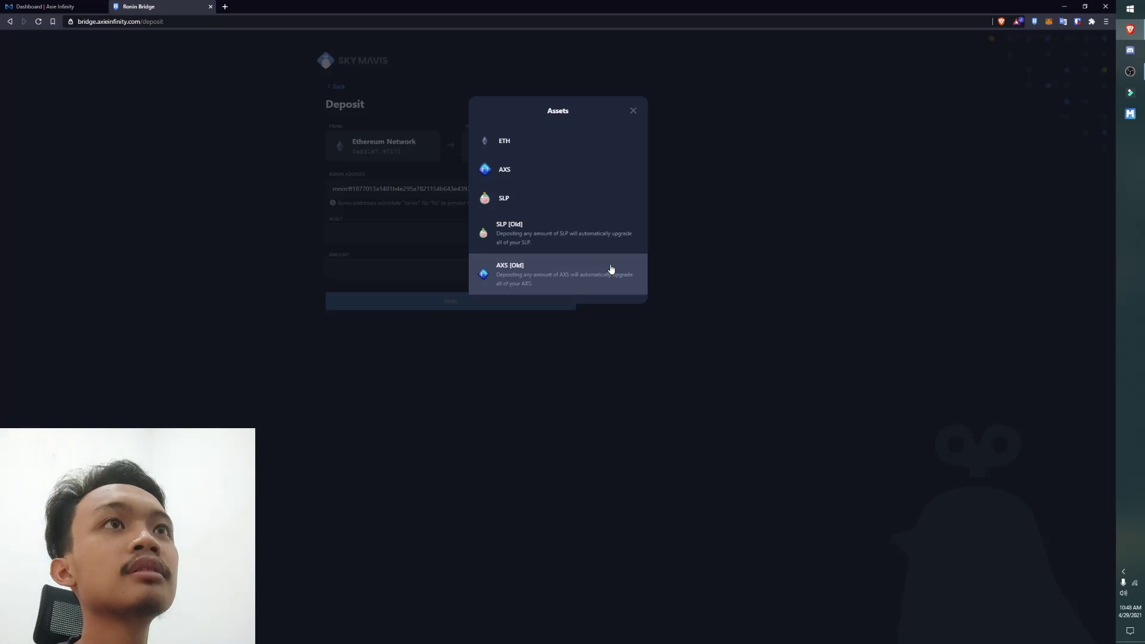
{"action": "left_click", "coordinate": [611, 269]}
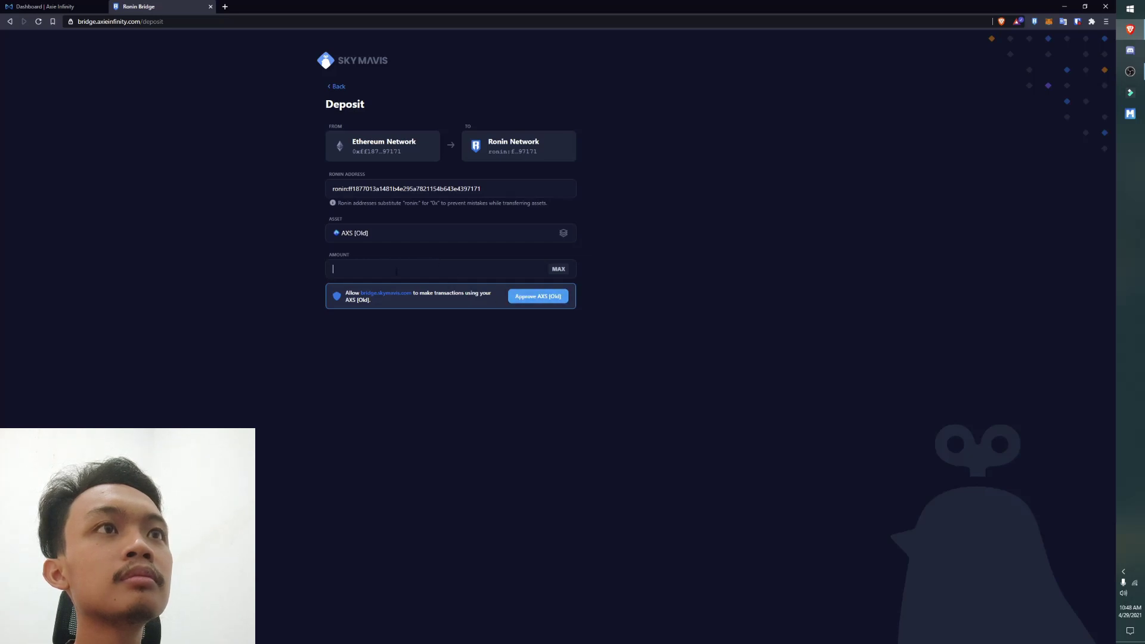
{"action": "type", "text": "100"}
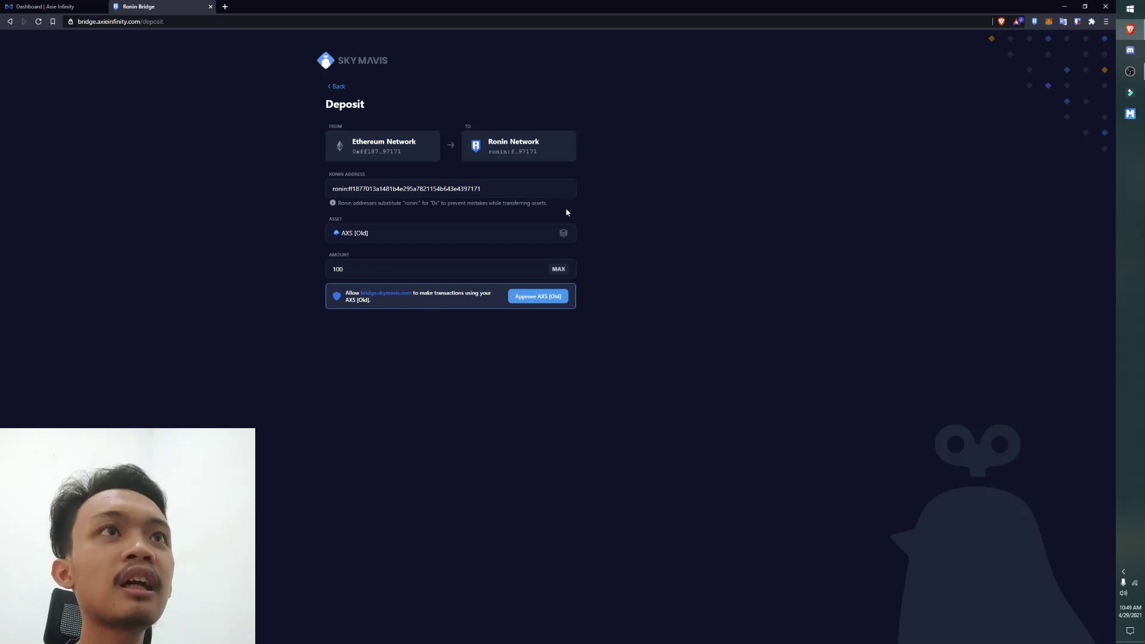
- Approve the bridge to spend AXS [Old], confirm the permission in MetaMask, and check the wallet for its progress
{"action": "left_click", "coordinate": [546, 297]}
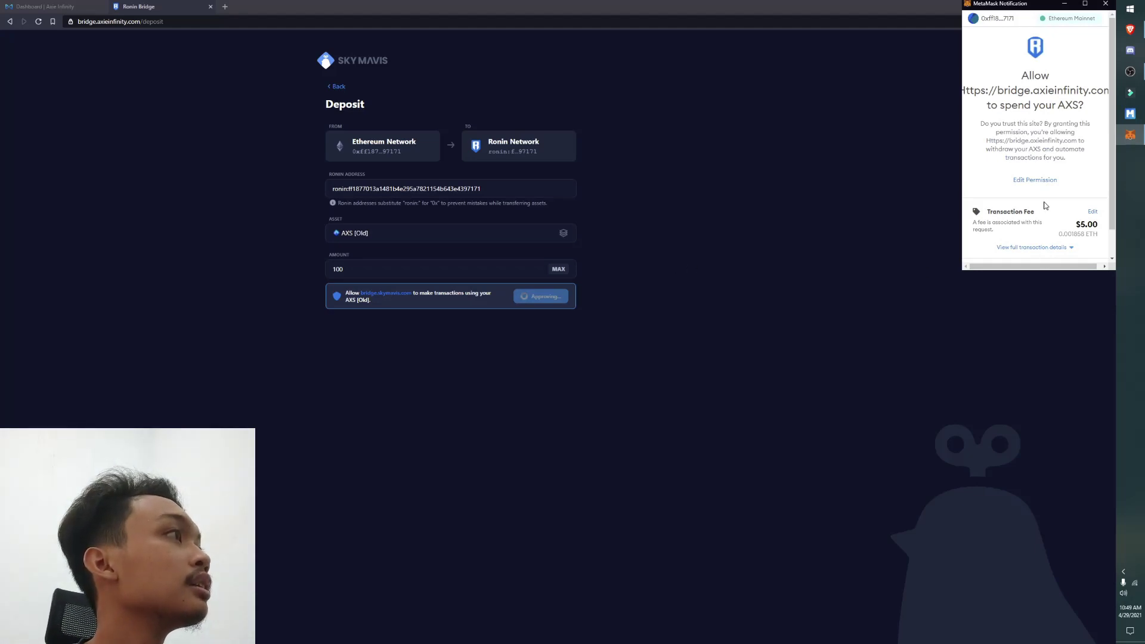
{"action": "scroll", "coordinate": [1044, 206], "scroll_direction": "down", "scroll_amount": 1}
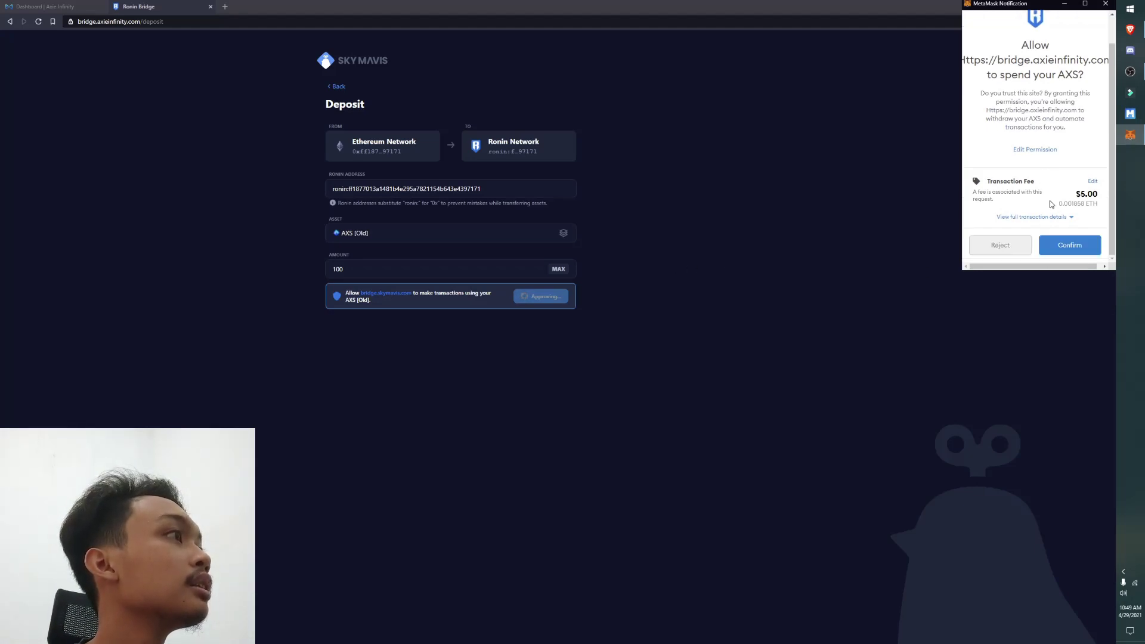
{"action": "left_click", "coordinate": [1069, 245]}
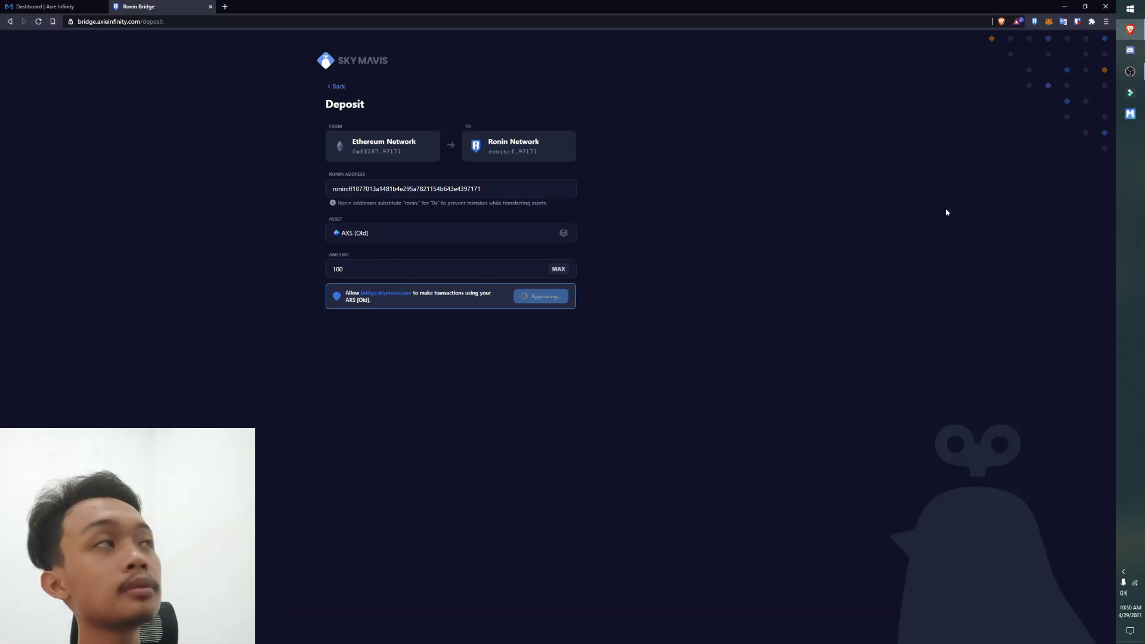
{"action": "left_click", "coordinate": [1048, 21]}
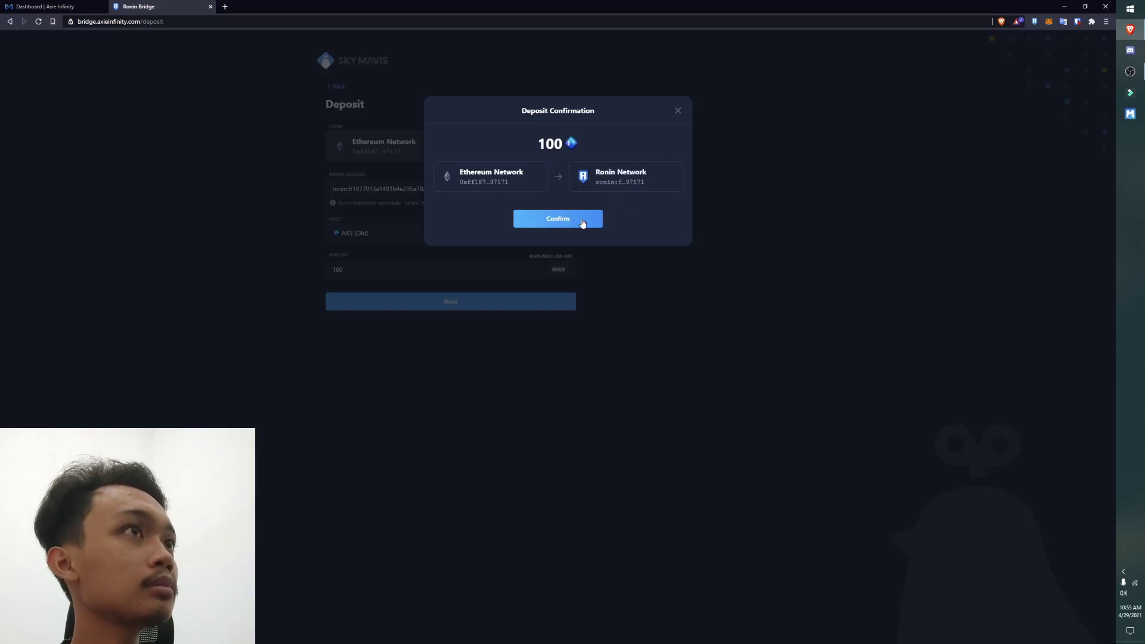
- Confirm the 100 AXS deposit on the bridge and in MetaMask, and view its transaction on Etherscan
{"action": "left_click", "coordinate": [582, 223]}
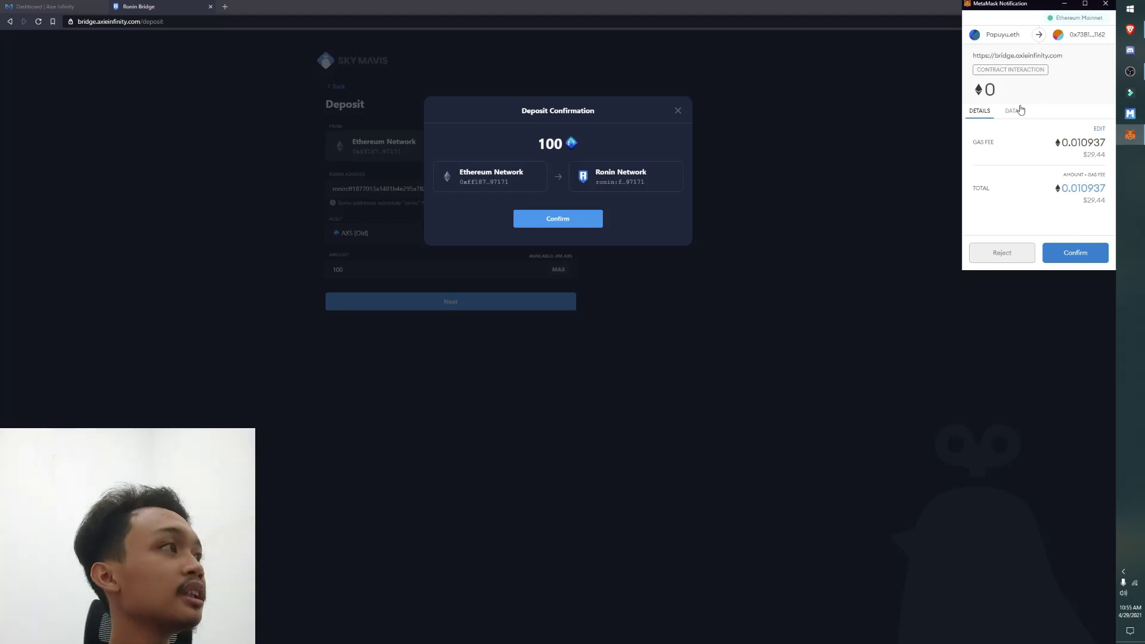
{"action": "left_click", "coordinate": [1062, 254]}
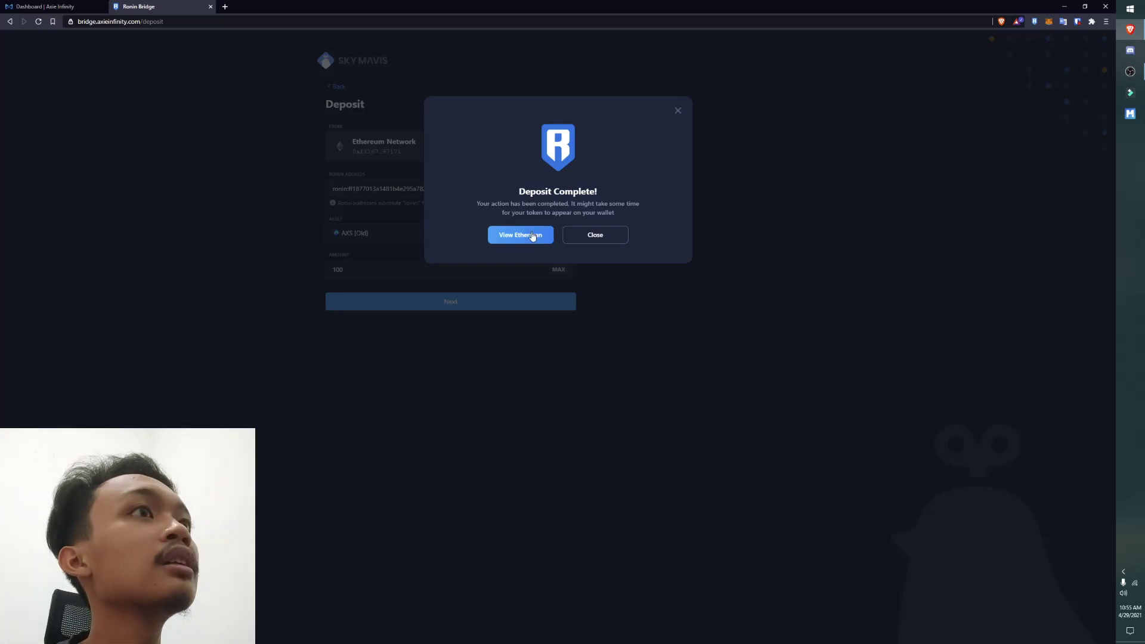
{"action": "left_click", "coordinate": [531, 234]}
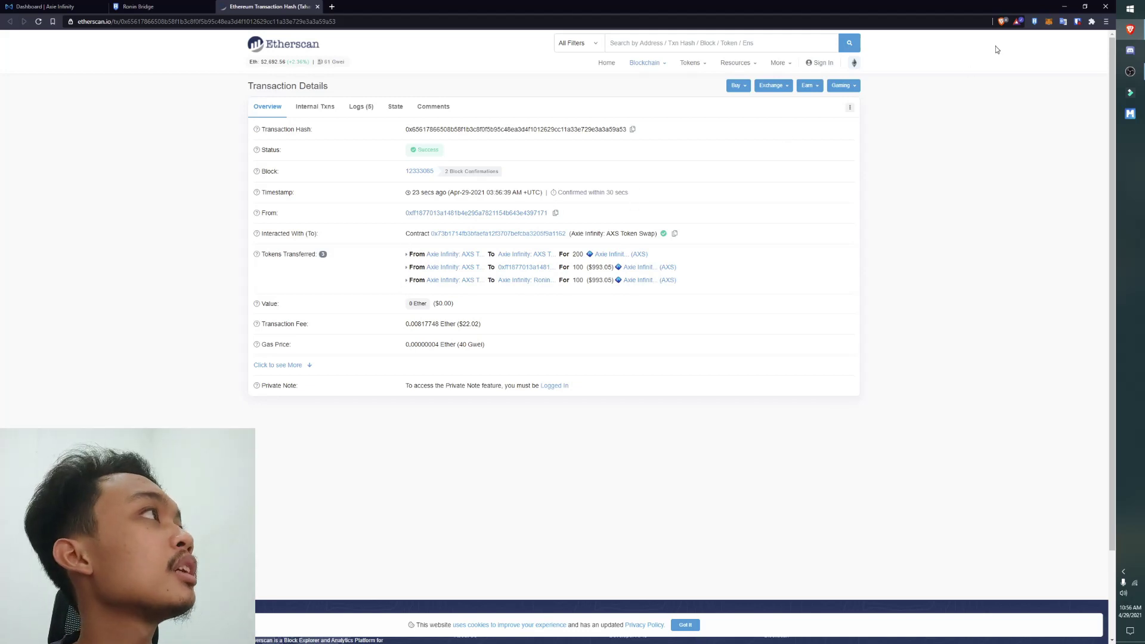
- Check the AXS entry and the other token balances in the Ronin wallet
{"action": "left_click", "coordinate": [1033, 22]}
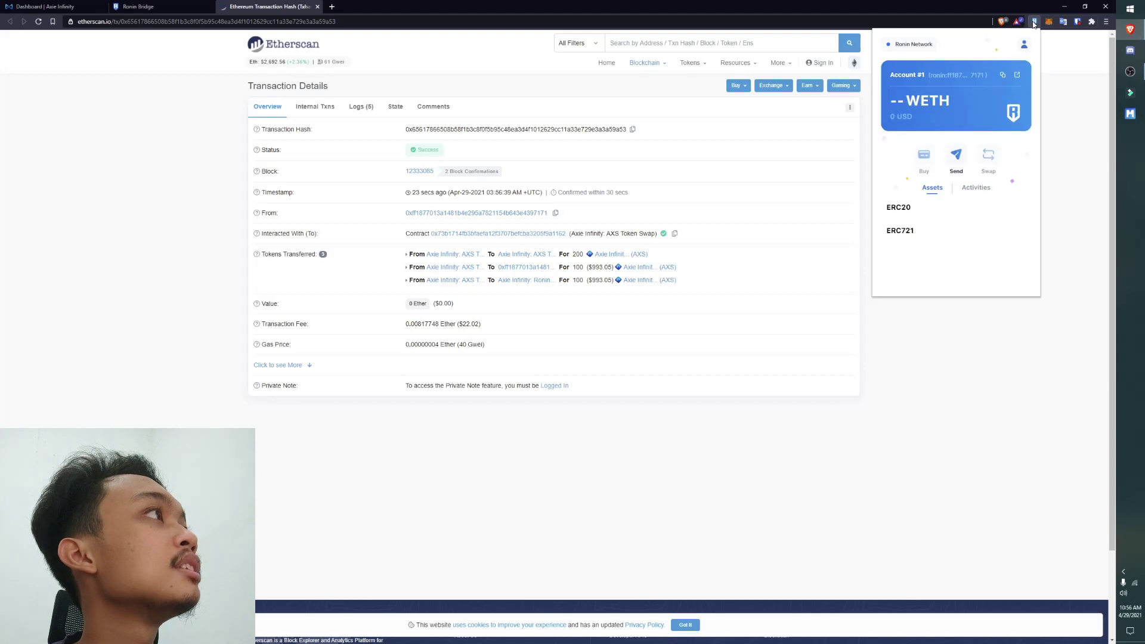
{"action": "scroll", "coordinate": [941, 199], "scroll_direction": "down", "scroll_amount": 1}
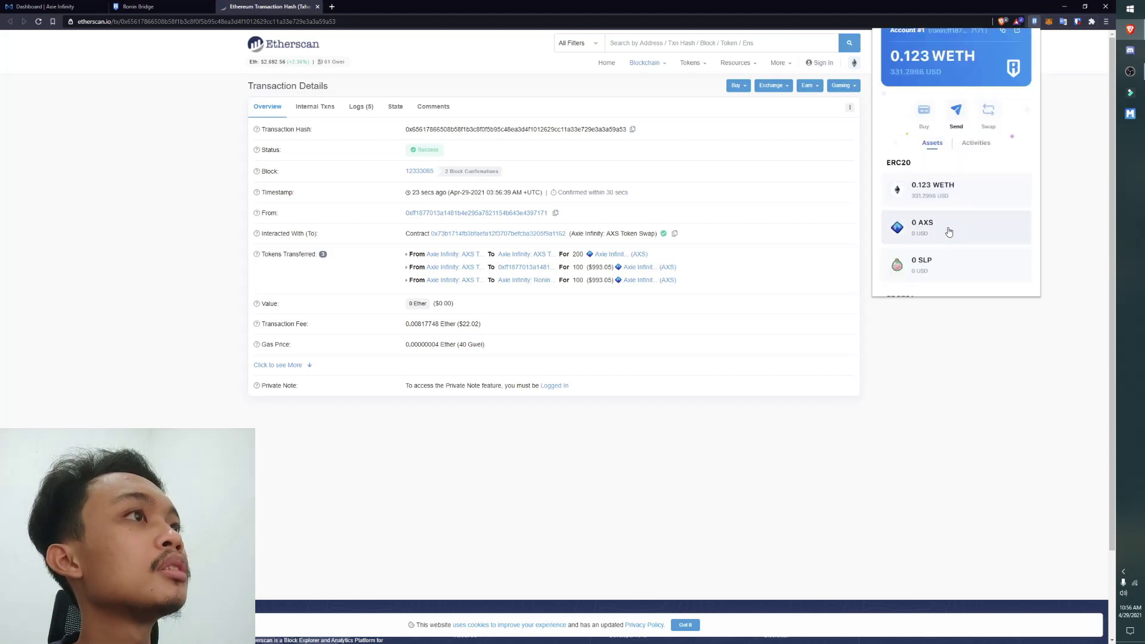
{"action": "left_click", "coordinate": [948, 231]}
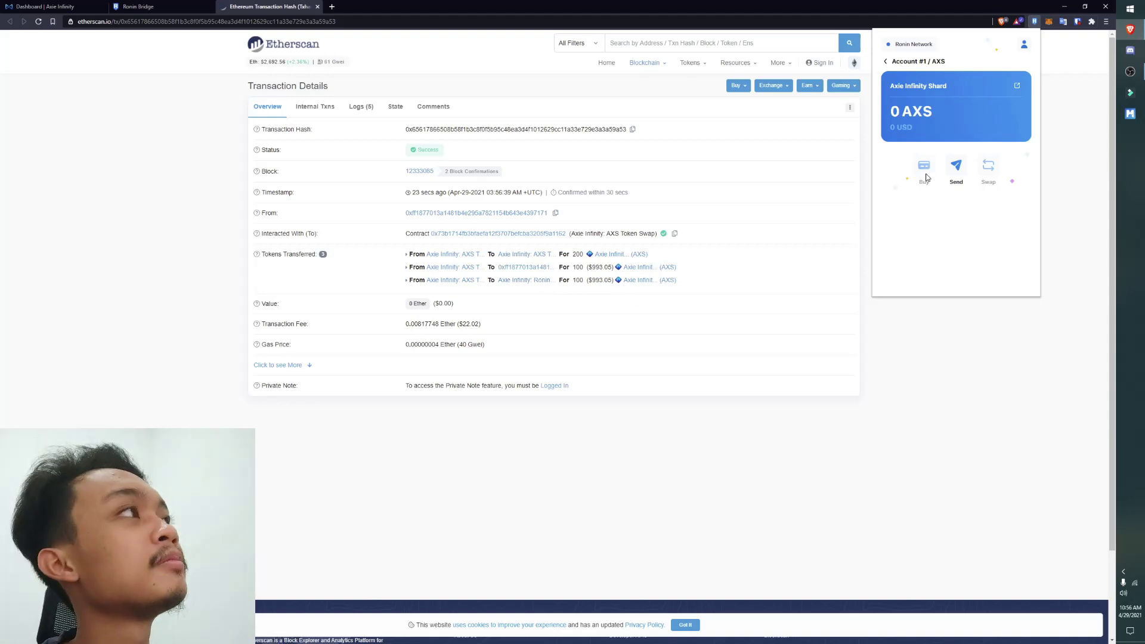
{"action": "left_click", "coordinate": [907, 61]}
{"action": "scroll", "coordinate": [947, 159], "scroll_direction": "down", "scroll_amount": 2}
{"action": "scroll", "coordinate": [947, 159], "scroll_direction": "up", "scroll_amount": 2}
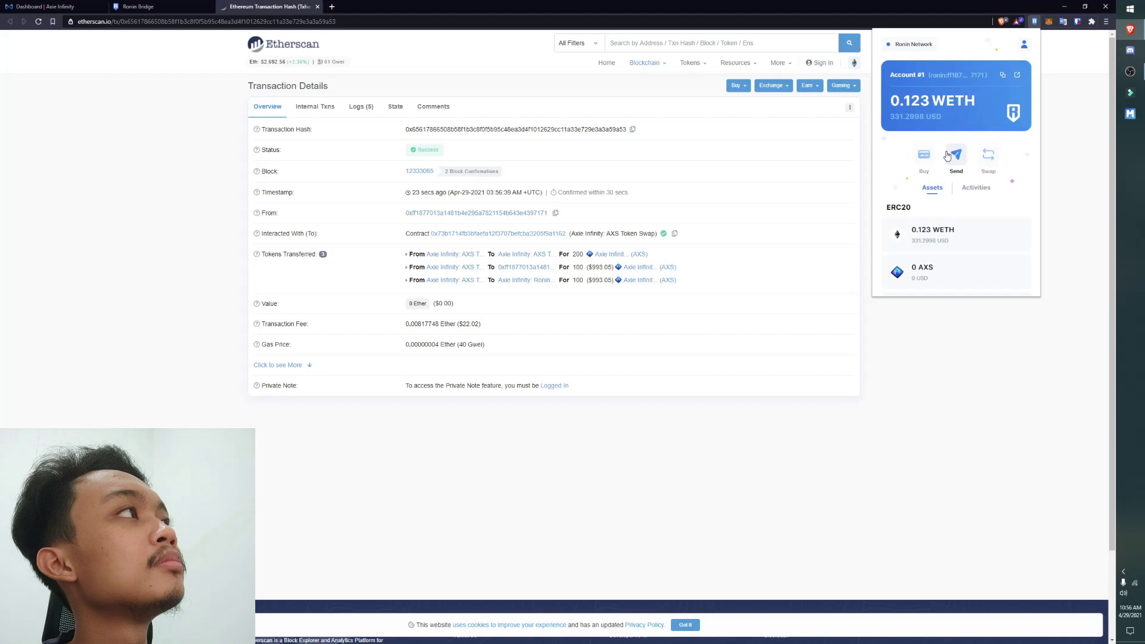
- View the account in the Ronin block explorer, close that page, and recheck the Ronin wallet's assets
{"action": "left_click", "coordinate": [1024, 44]}
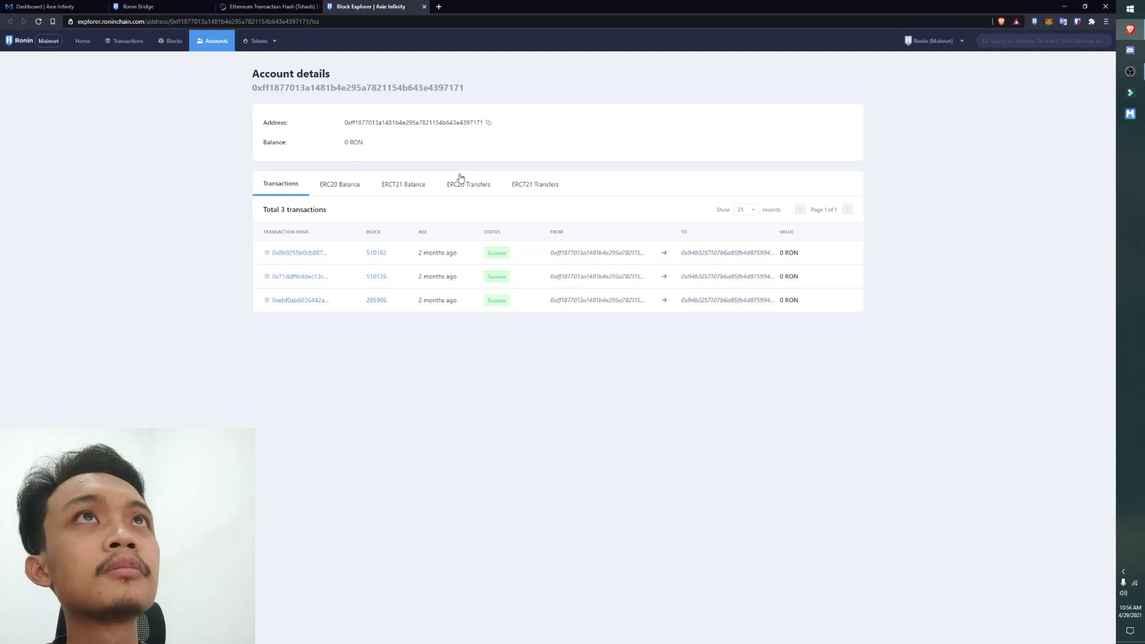
{"action": "key", "text": "ctrl+w"}
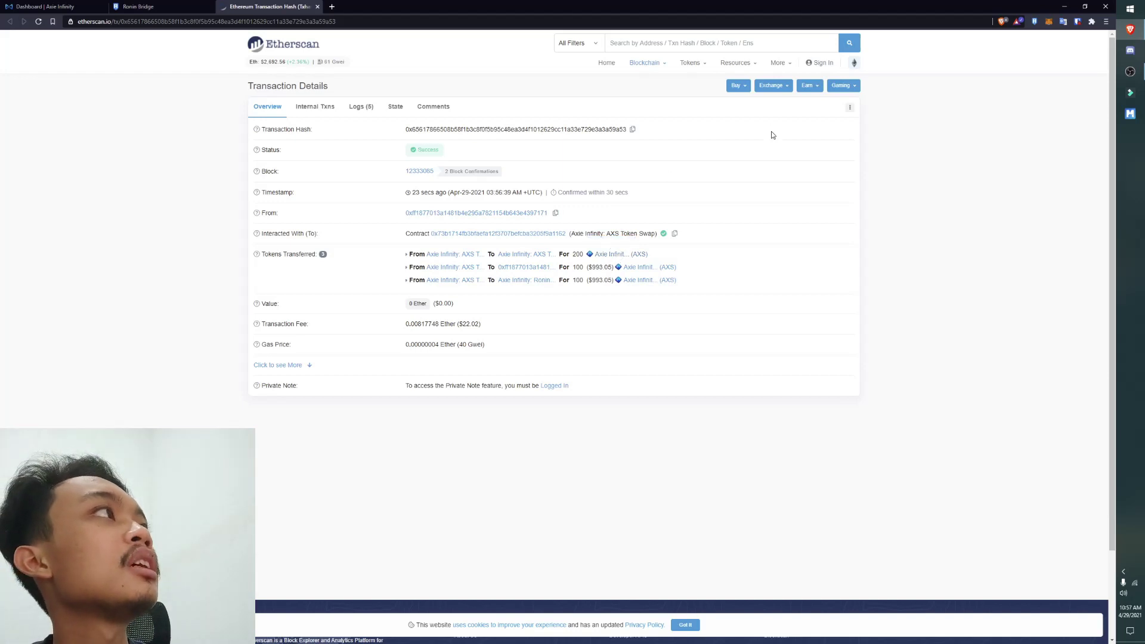
{"action": "left_click", "coordinate": [1035, 22]}
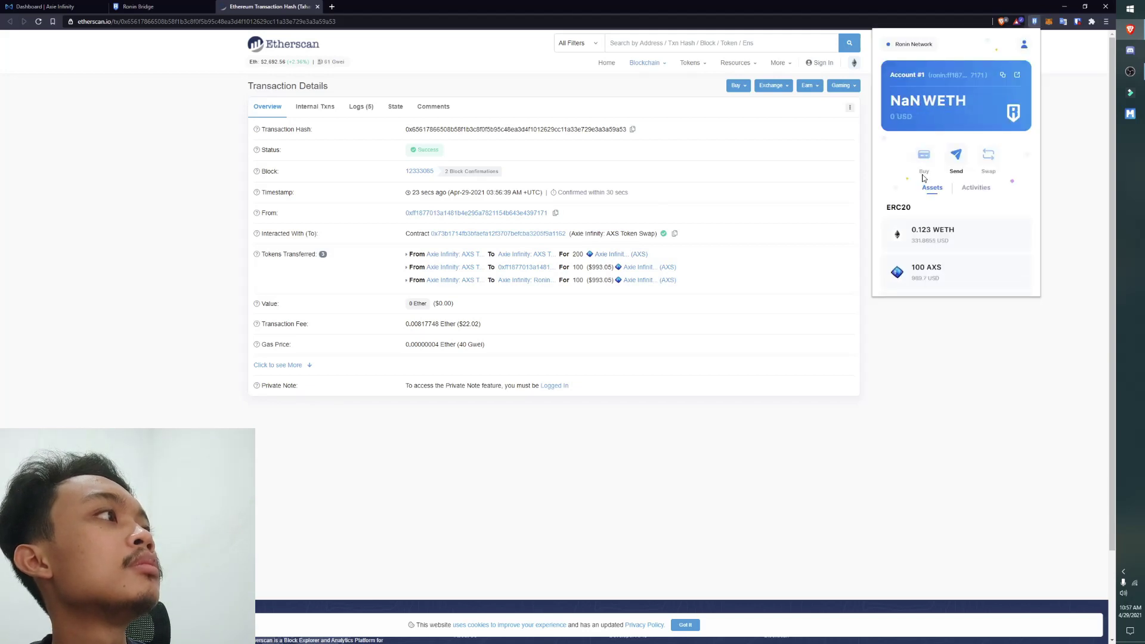